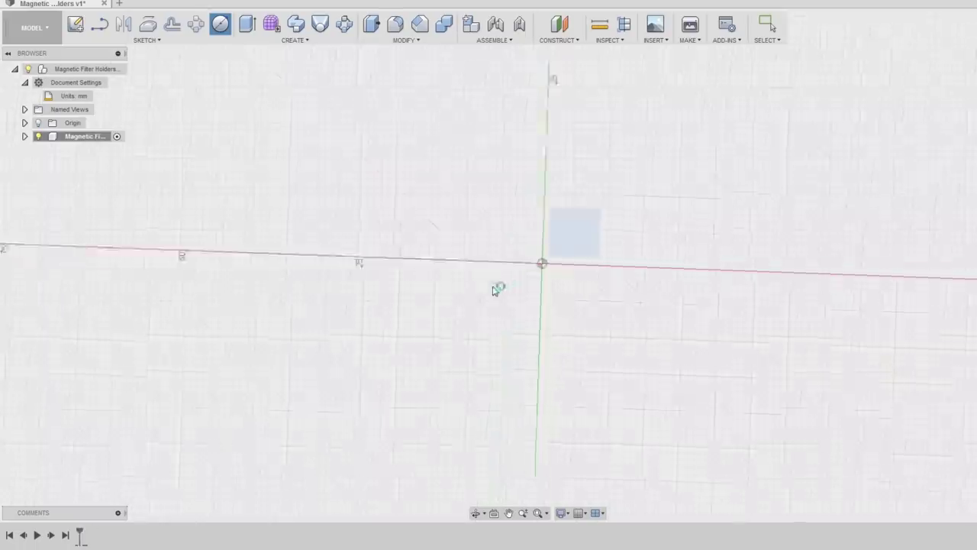
Step: Sketch two concentric circles at the origin, one 15 mm and one about 16 mm in diameter
type("31.75")
key("Tab")
left_click(536, 267)
scroll(536, 177, "up", 3)
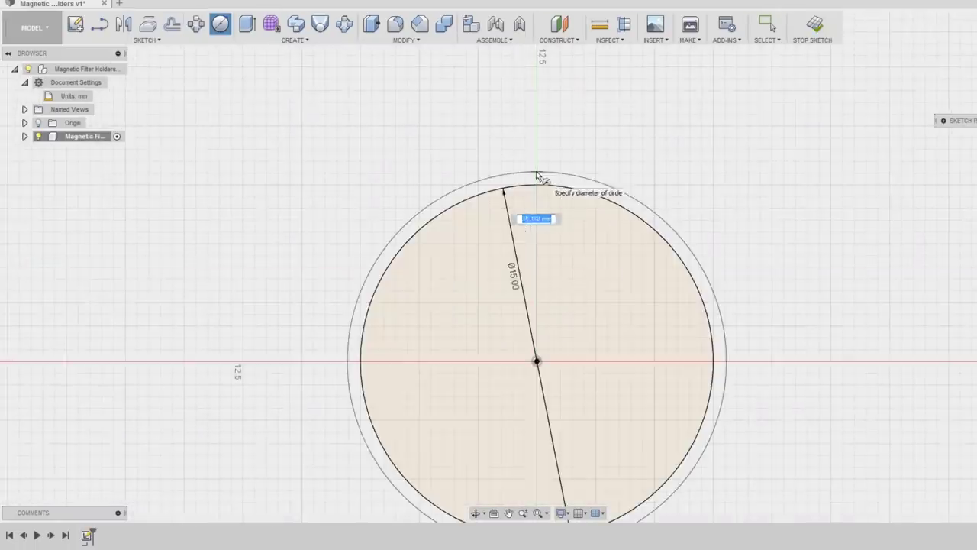
scroll(535, 179, "down", 3)
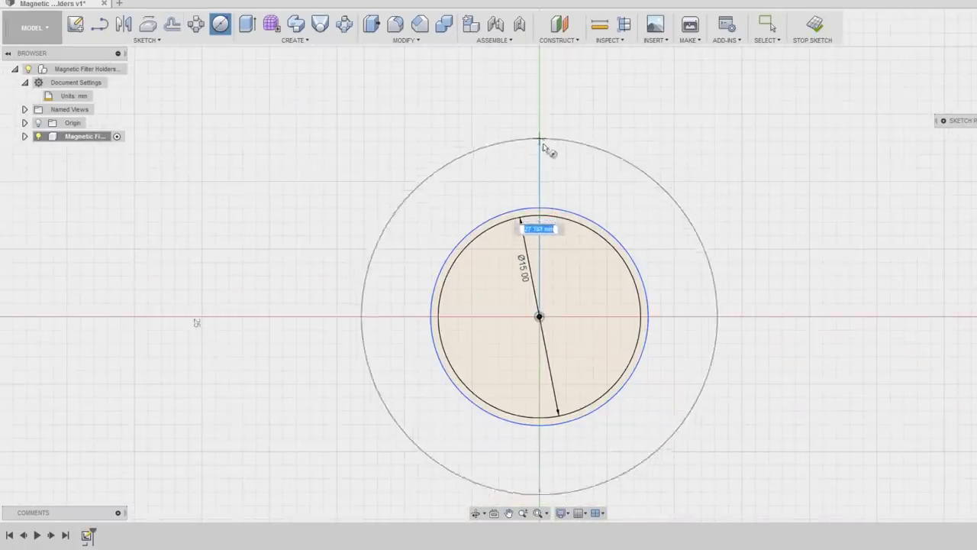
Step: Add a concentric outer circle of 25 mm diameter around the origin and finish the sketch
left_click(544, 147)
scroll(677, 305, "down", 3)
scroll(581, 290, "up", 4)
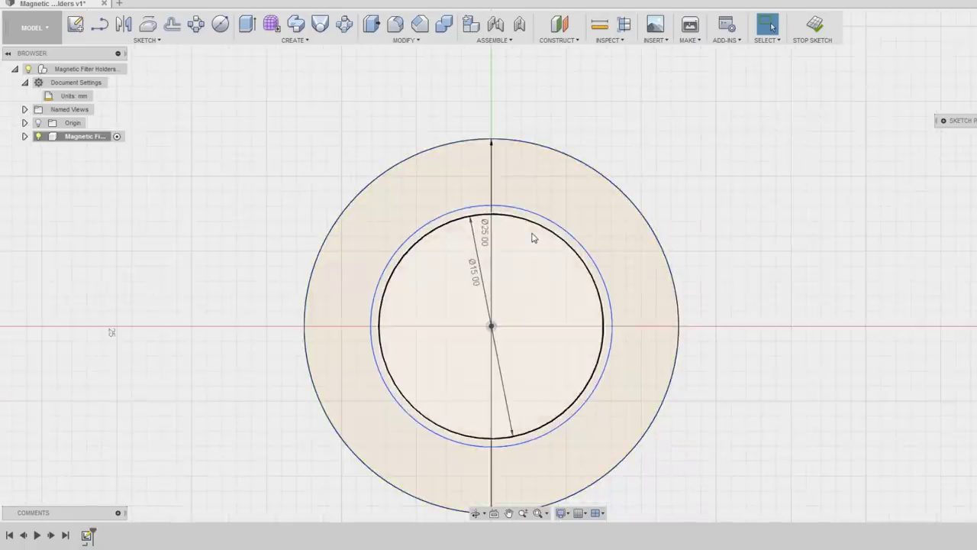
scroll(475, 244, "down", 3)
left_click(770, 25)
Step: Extrude the outer ring profile into a hollow cylinder about 25 mm long
left_click(354, 236)
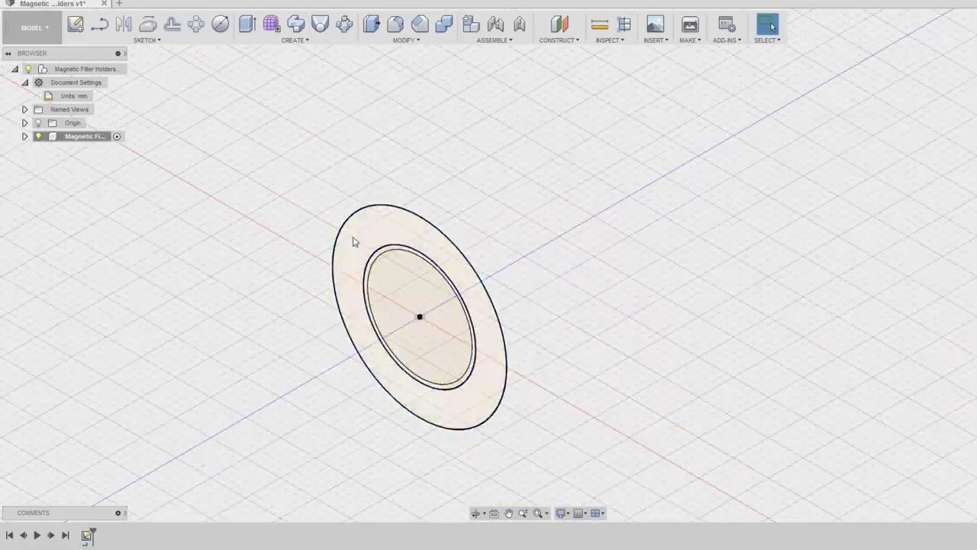
type("e50")
key("Return")
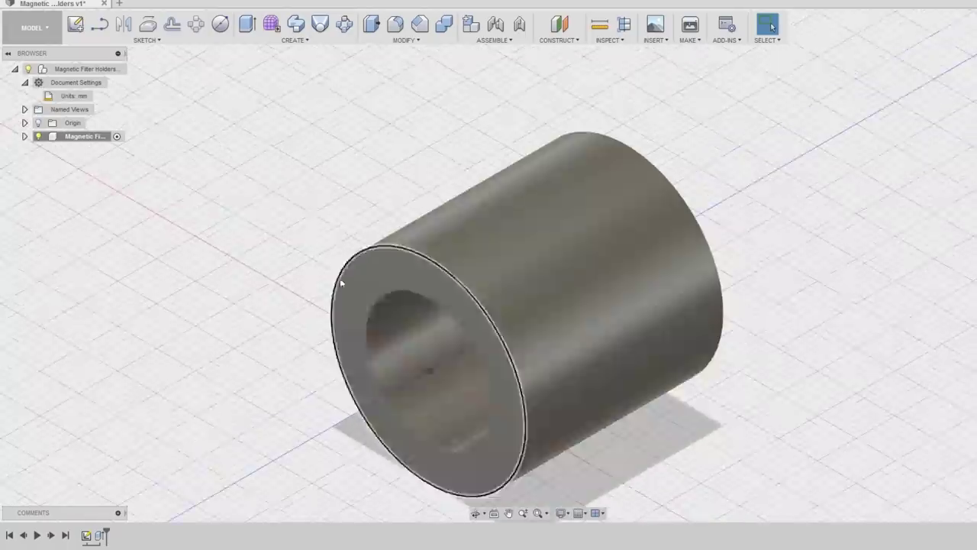
Step: Show the circle sketch again and extrude its two inner profiles from a -1.50 mm offset plane by -23.90 mm, joined to the cylinder
left_click(59, 190)
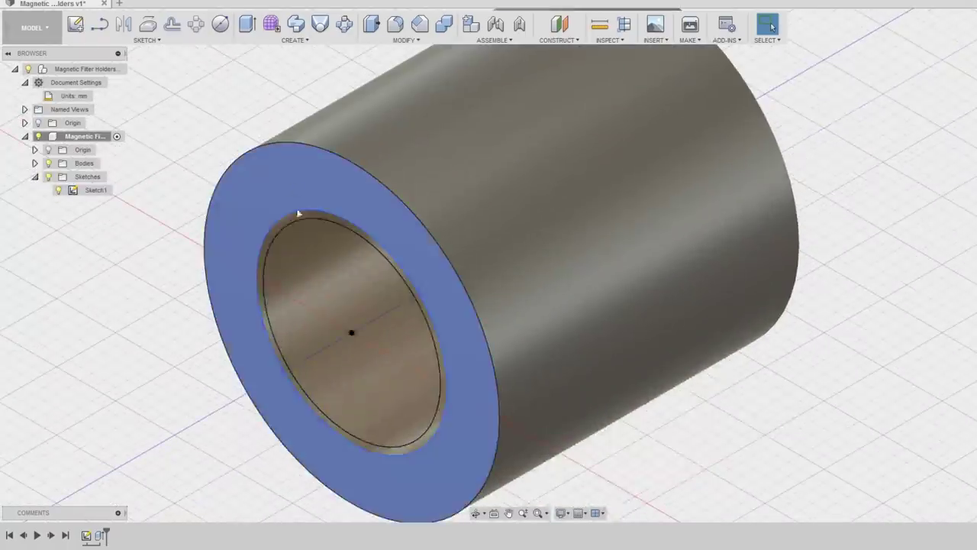
key("e")
left_click(343, 336)
left_click(227, 334)
left_click_drag(332, 338, 613, 290)
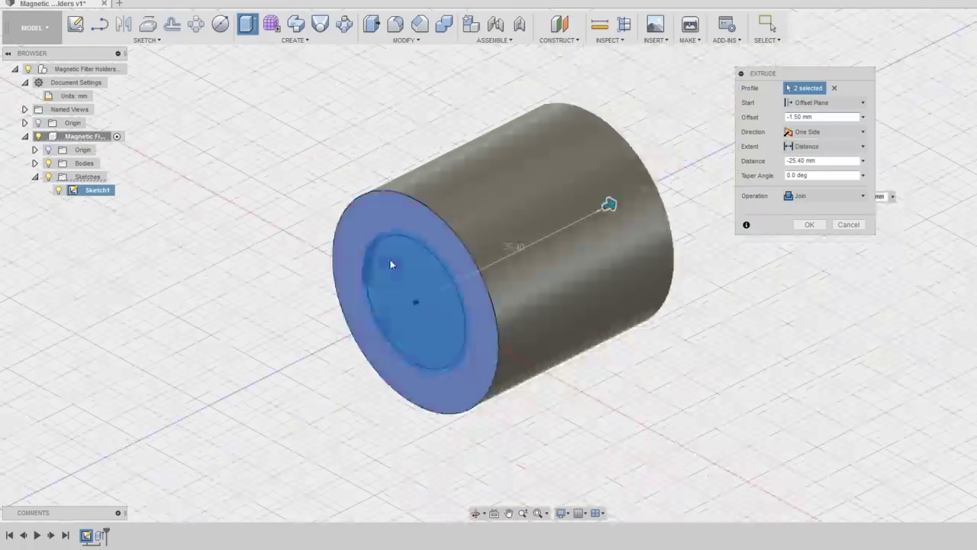
mouse_move(611, 203)
left_mouse_down()
mouse_move(540, 389)
mouse_move(589, 280)
mouse_move(594, 206)
left_mouse_up()
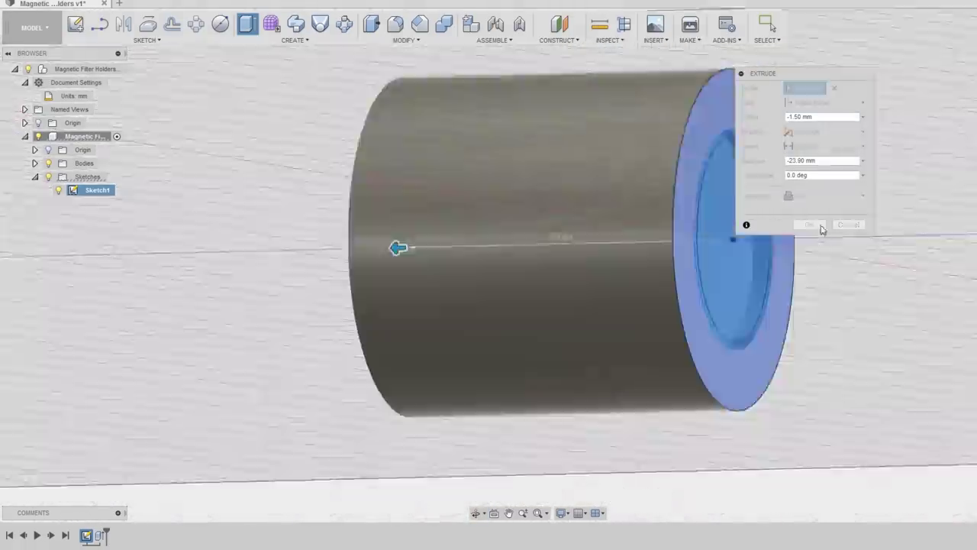
left_click(810, 225)
Step: Extrude the 15 mm circle as a new magnet body, starting from a 0.5 mm offset plane with a distance of -1.5 mm
key("e")
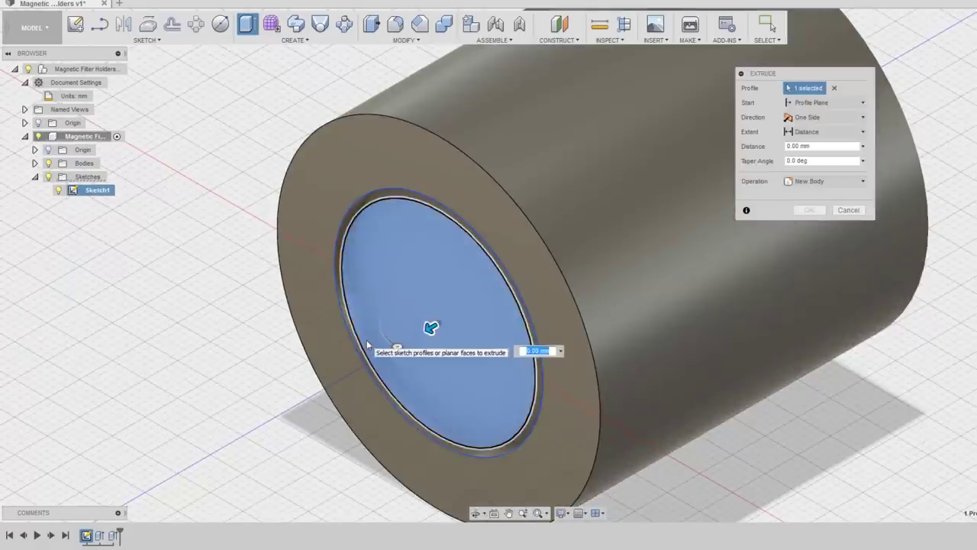
left_click(430, 328)
left_click(828, 102)
left_click(812, 123)
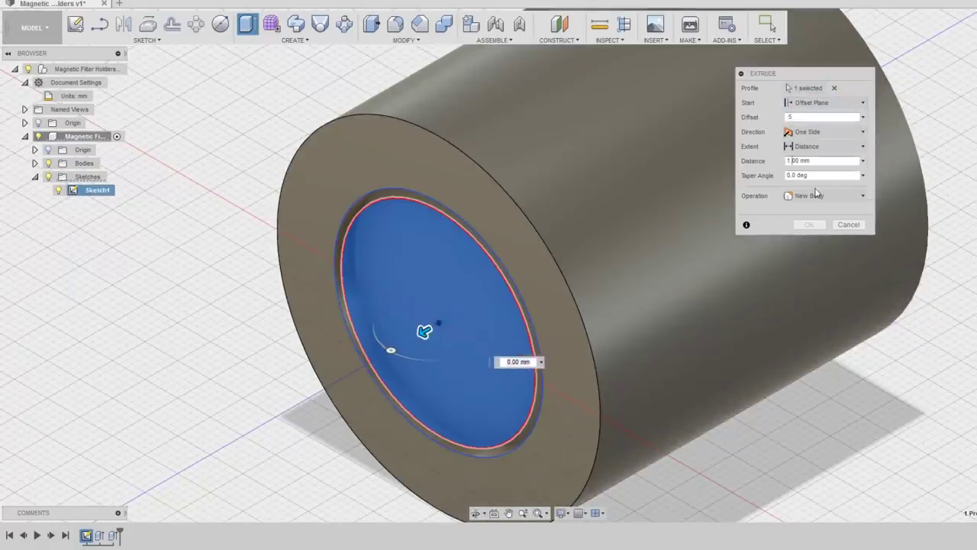
type("-1.5")
left_click_drag(817, 194, 504, 252)
key("Return")
scroll(489, 275, "down", 5)
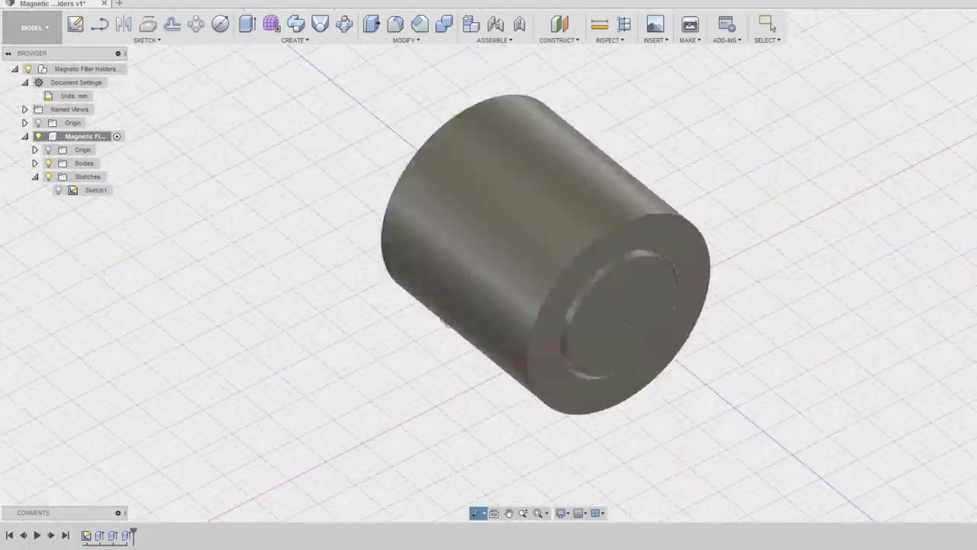
Step: Start a sketch on the plane running lengthwise through the cylinder and project the cylinder's outline into it
left_click_drag(446, 320, 331, 314)
left_click(400, 266)
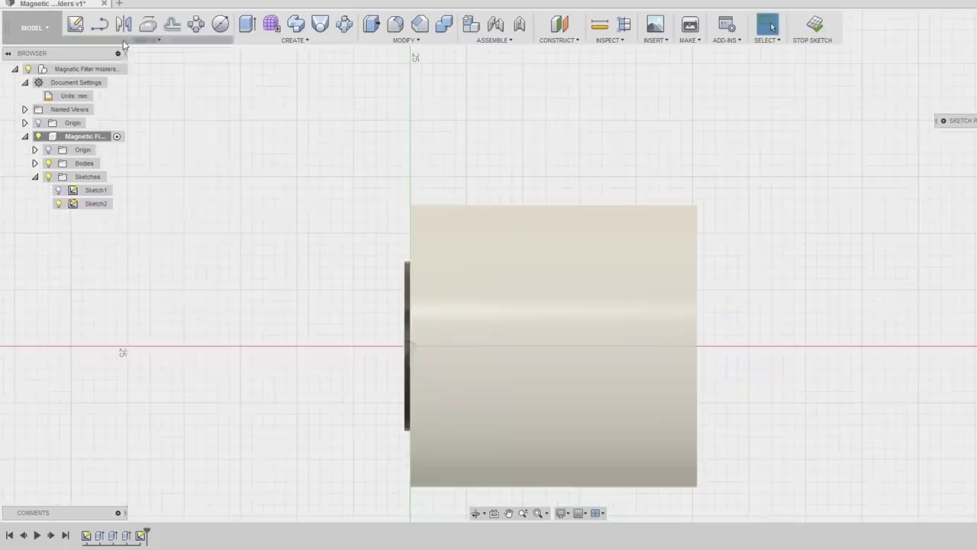
left_click(123, 44)
left_click(229, 327)
key("Return")
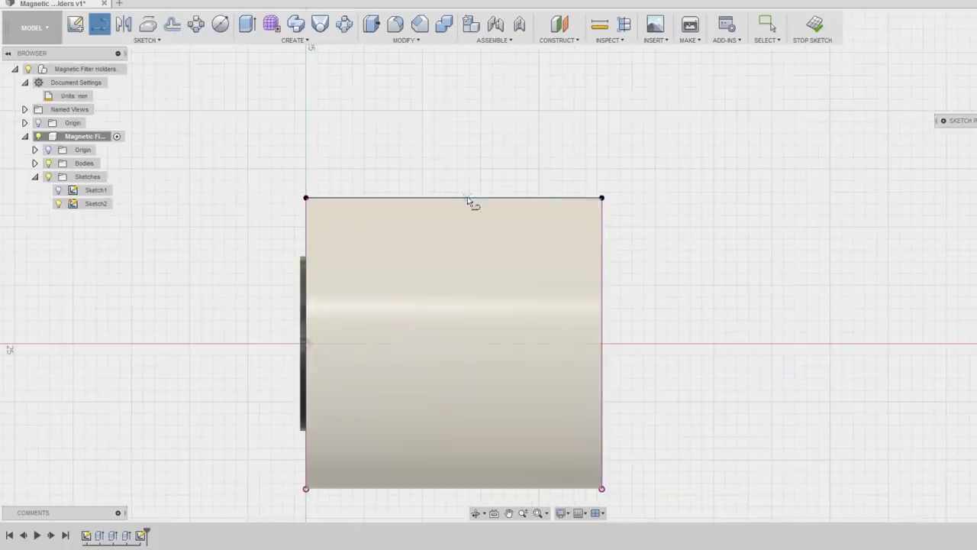
Step: Sketch a tapered groove profile under the cylinder's upper edge with 4 mm corner fillets, mirrored about a vertical line at the edge's midpoint
scroll(399, 198, "up", 2)
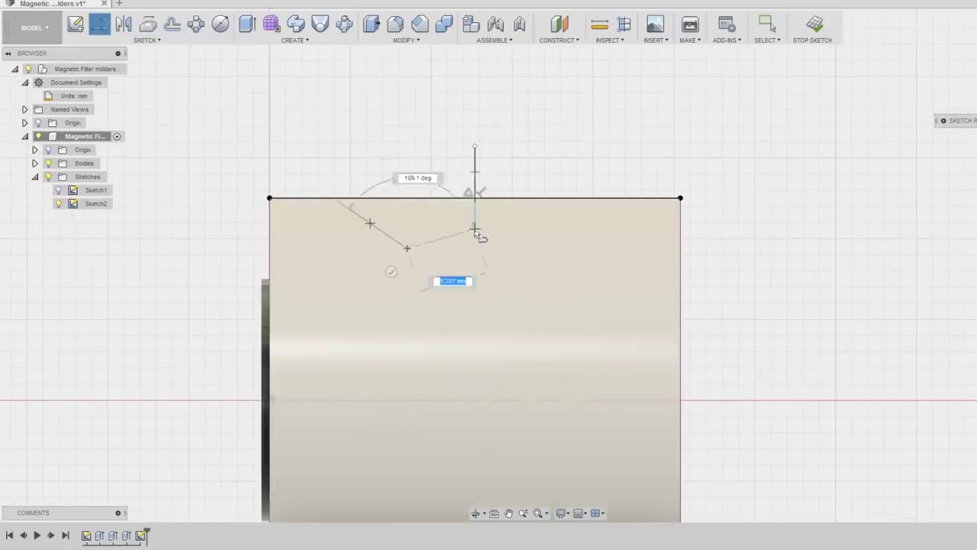
left_click(147, 40)
left_click(131, 213)
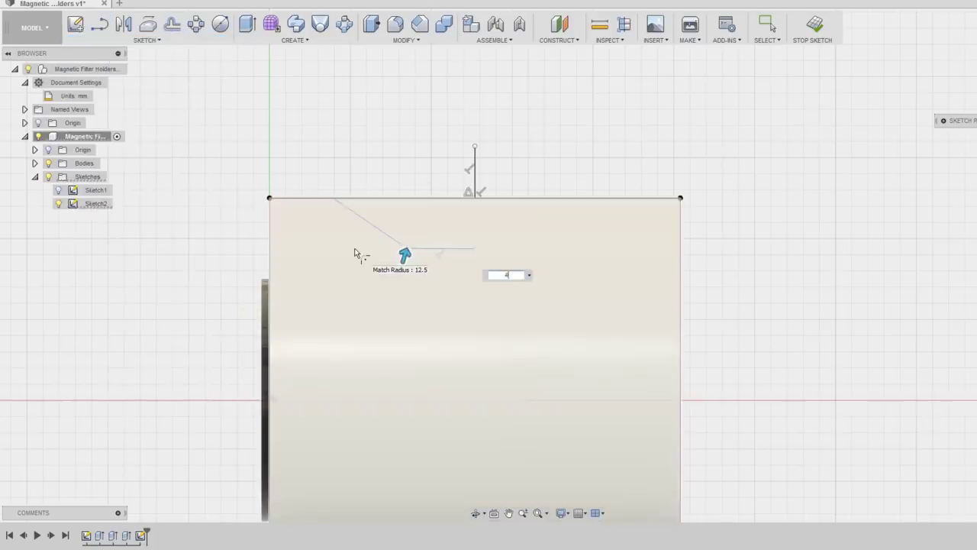
type("4")
key("Return")
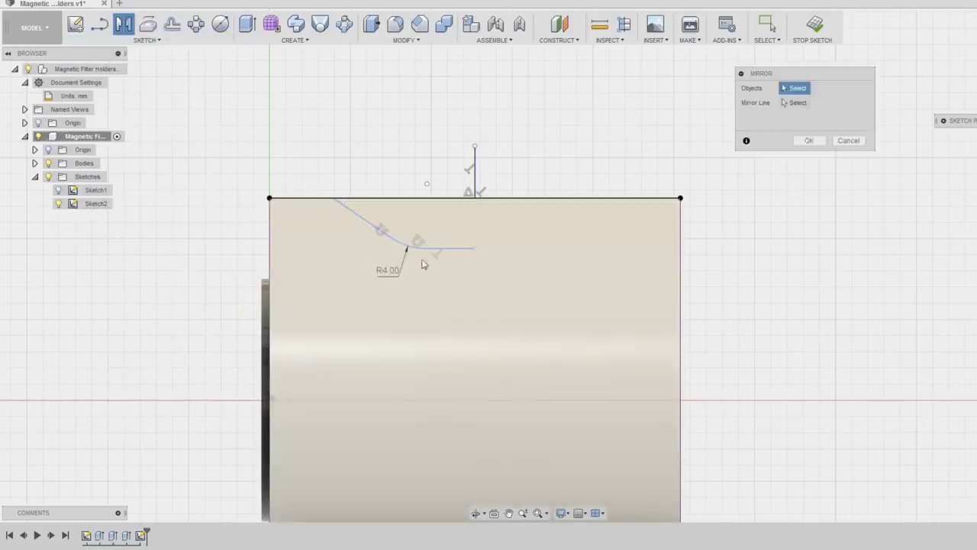
Step: Revolve the groove profile around the cylinder's axis to cut a waist into the holder
left_click(463, 267)
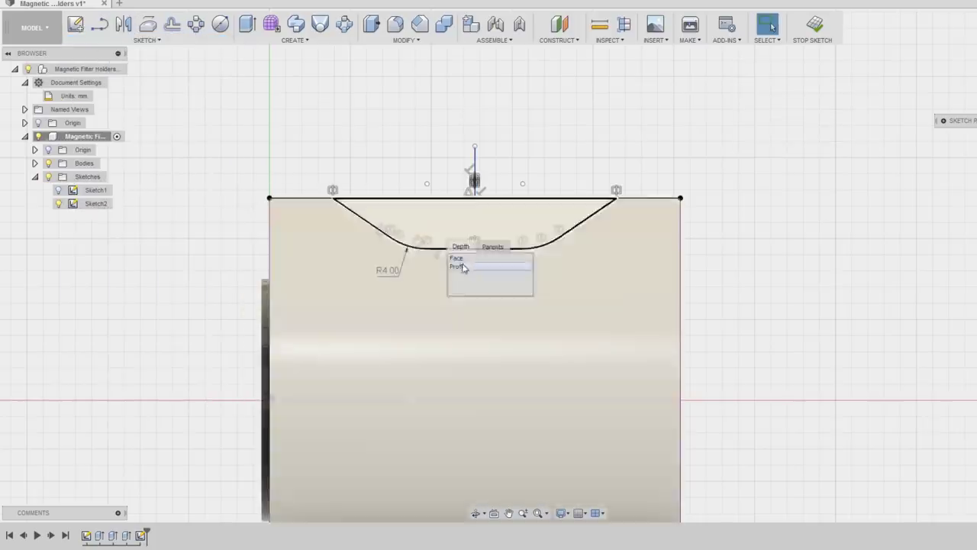
left_click(294, 40)
left_click(290, 113)
left_click(302, 313)
left_click(816, 209)
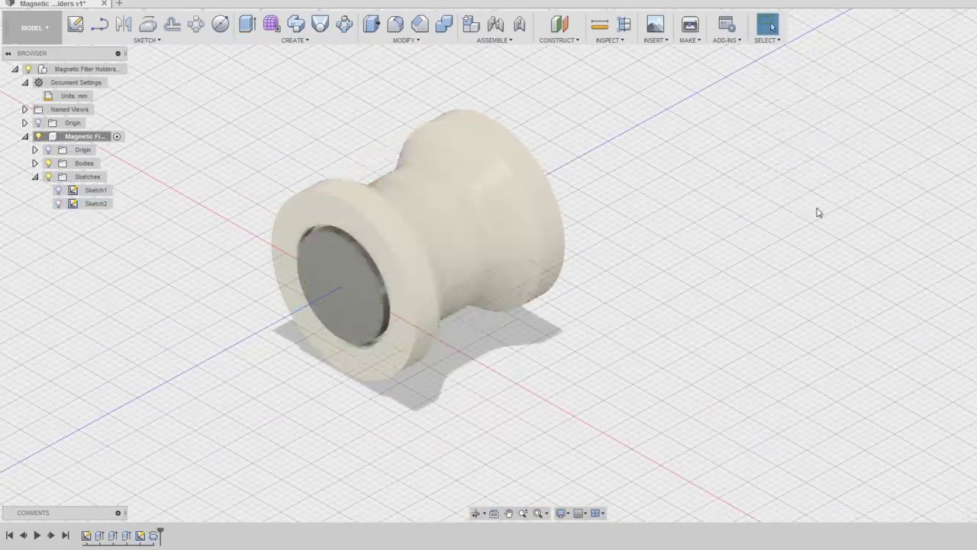
Step: Sketch a 3 mm circle at the centre of the holder's closed end face
left_click_drag(817, 212, 544, 329)
key("c")
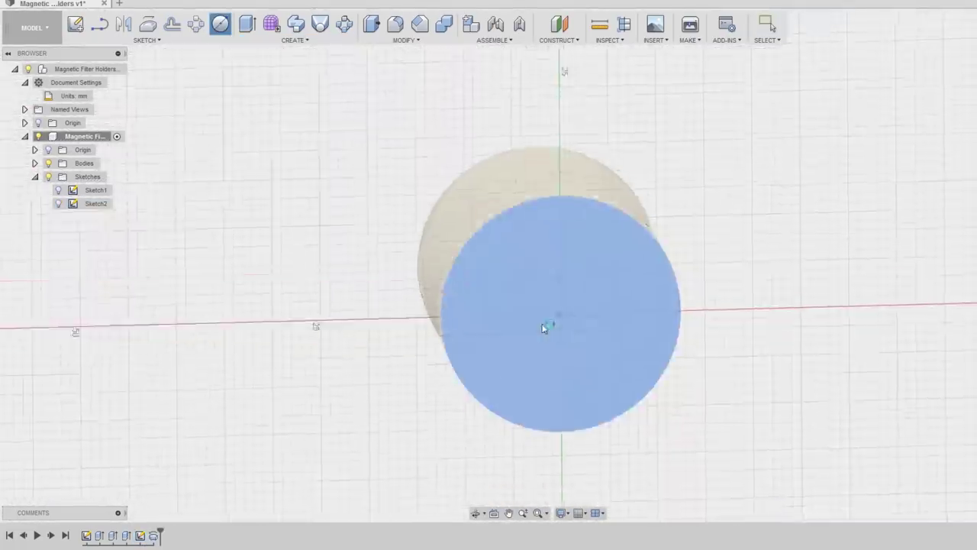
left_click(544, 328)
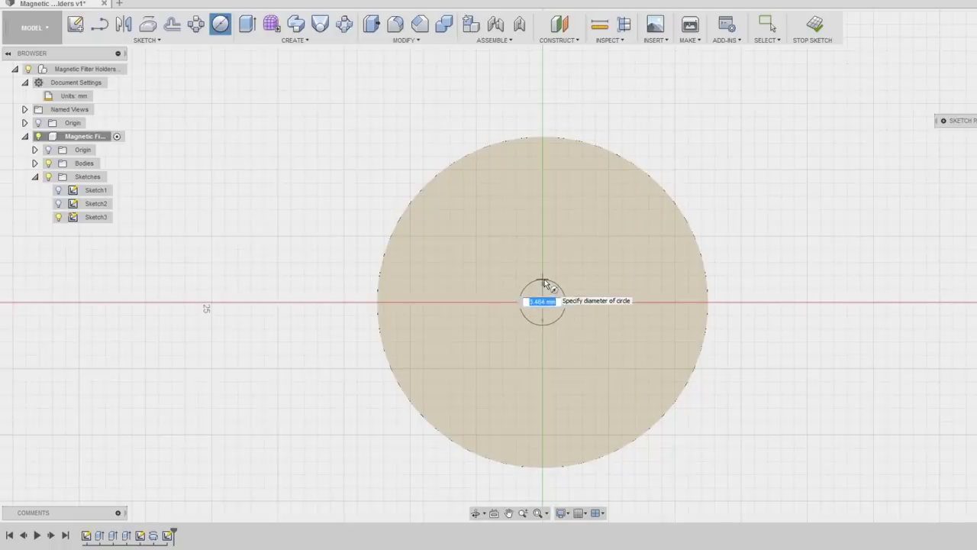
type("3")
key("Return")
key("Escape")
right_click(542, 302)
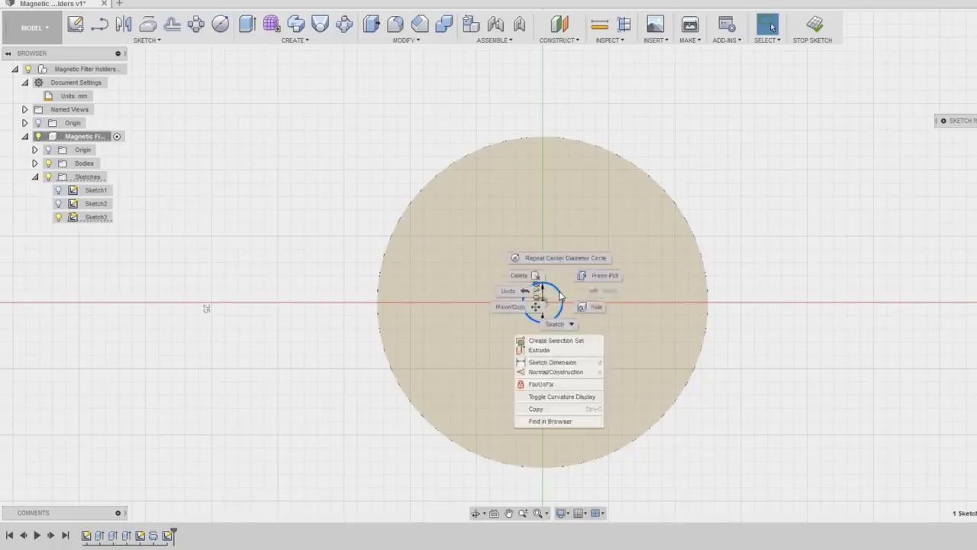
left_click(550, 357)
key("Escape")
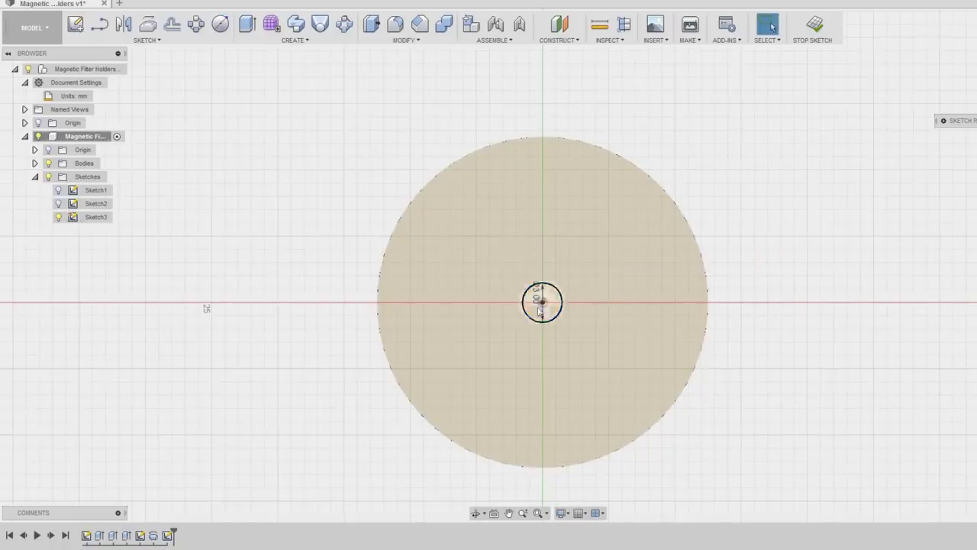
Step: Move the 3 mm circle about 7 mm straight up from the centre and mirror it to the opposite side
right_click(546, 286)
left_click(554, 341)
key("Return")
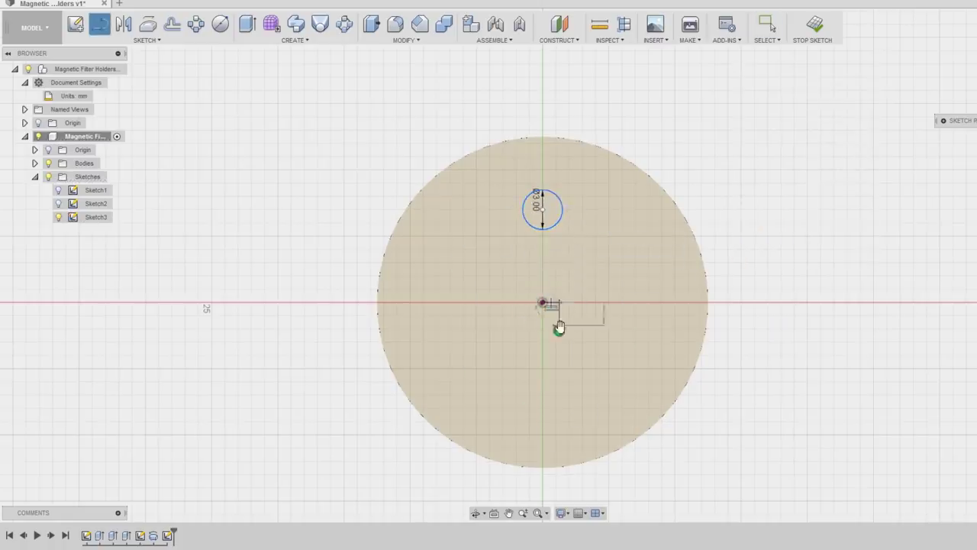
Step: Extrude both 3 mm circles into the holder as a cut to make two holes in the end face
key("e")
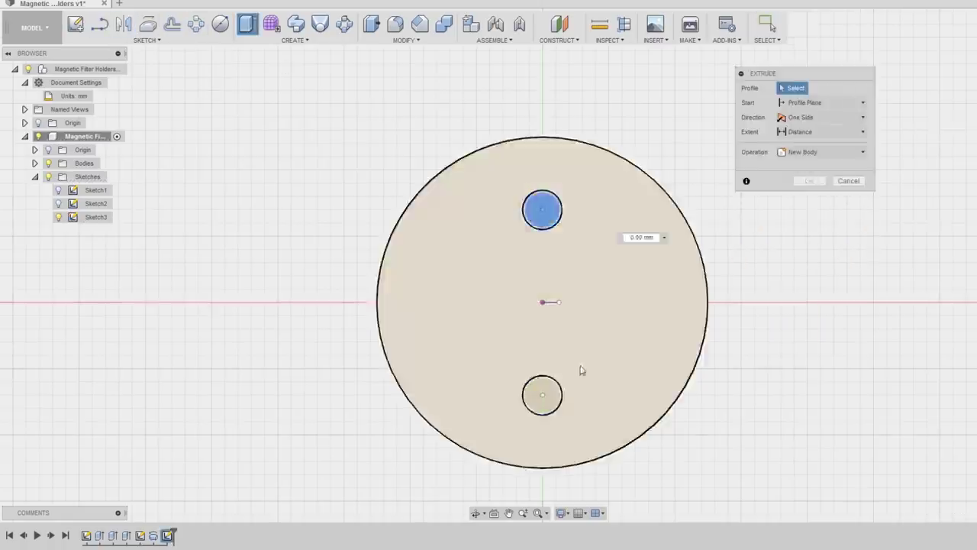
left_click(542, 394)
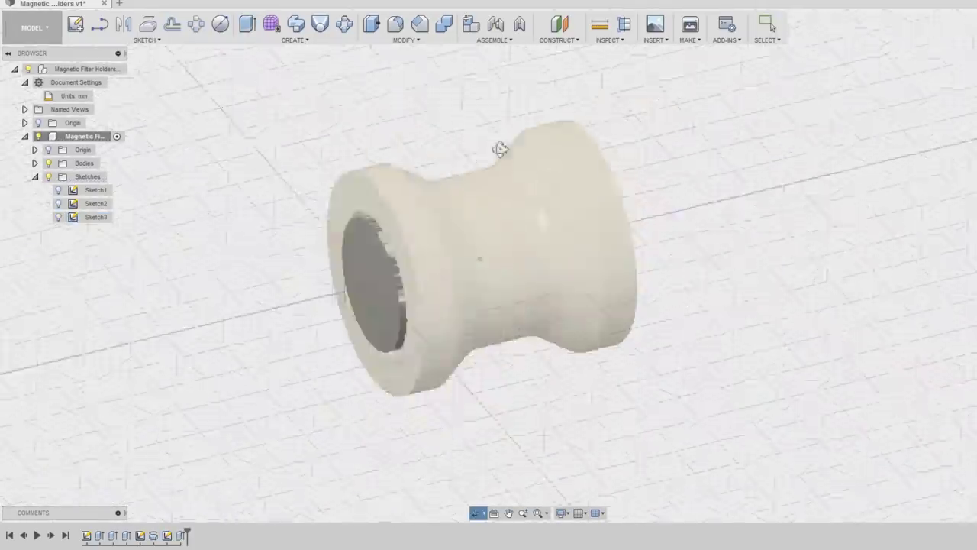
Step: Mirror the holder and magnet bodies across the front face of the magnet disc
left_click(294, 40)
left_click(256, 270)
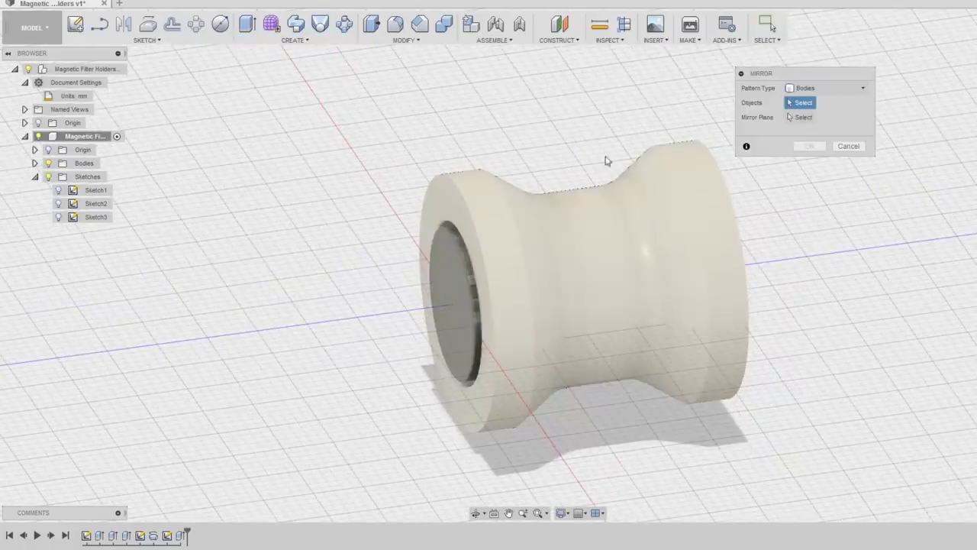
left_click(607, 191)
left_click(459, 283)
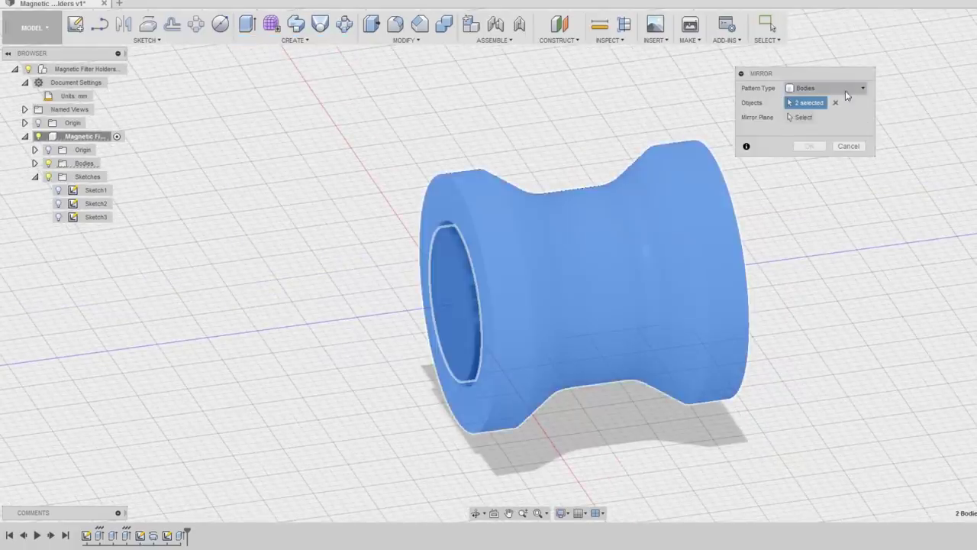
left_click(457, 285)
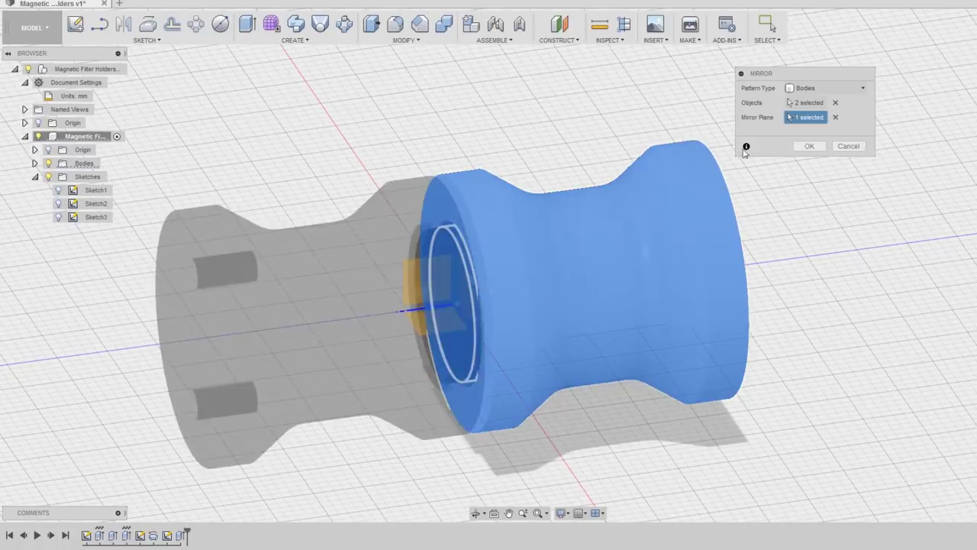
left_click(808, 146)
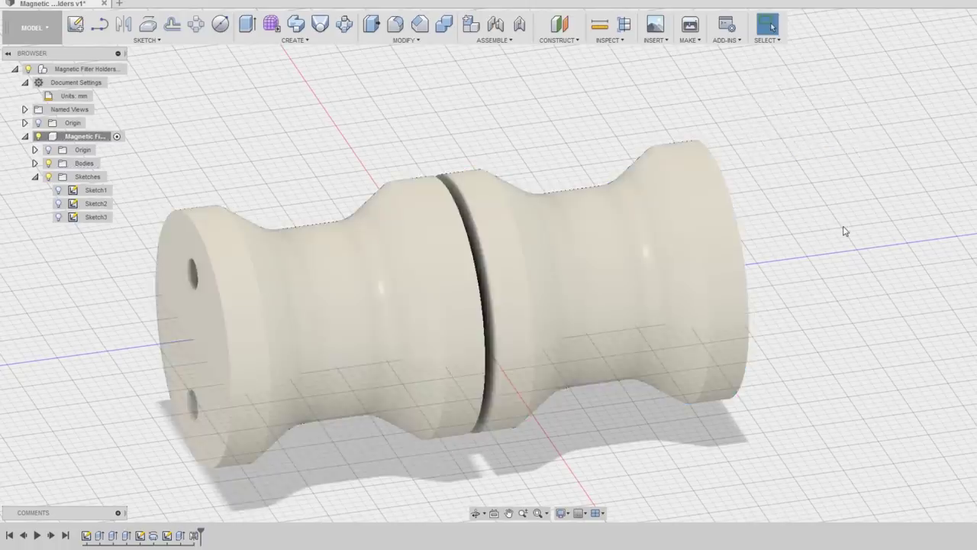
scroll(844, 230, "down", 3)
scroll(599, 153, "up", 1)
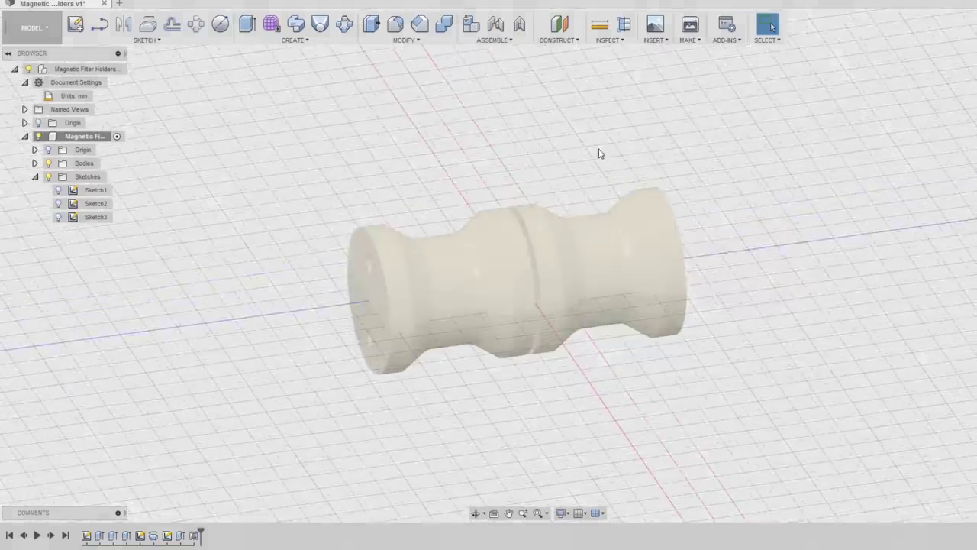
scroll(572, 162, "up", 2)
scroll(572, 161, "down", 3)
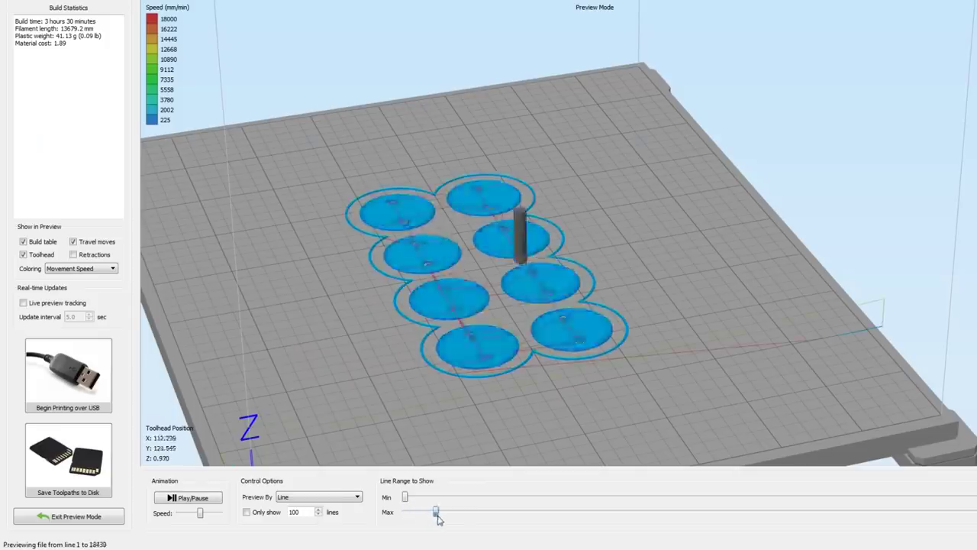